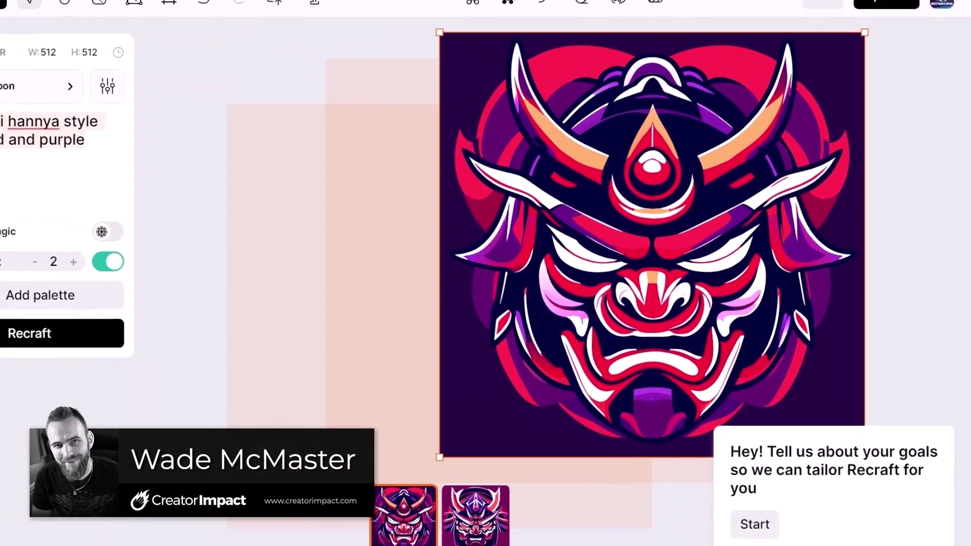
# Step: Replace the Recraft prompt with 'a skater dog wearing sunglasses'
pyautogui.hotkey('ctrl', 'a')
pyautogui.write('a skater dog wearing sunglasses')
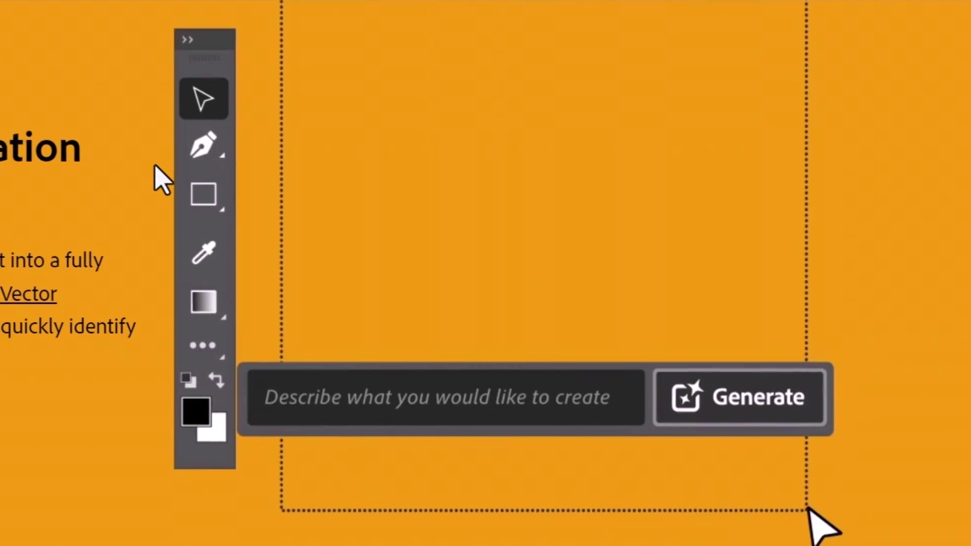
pyautogui.write('Orange astronaut cat')
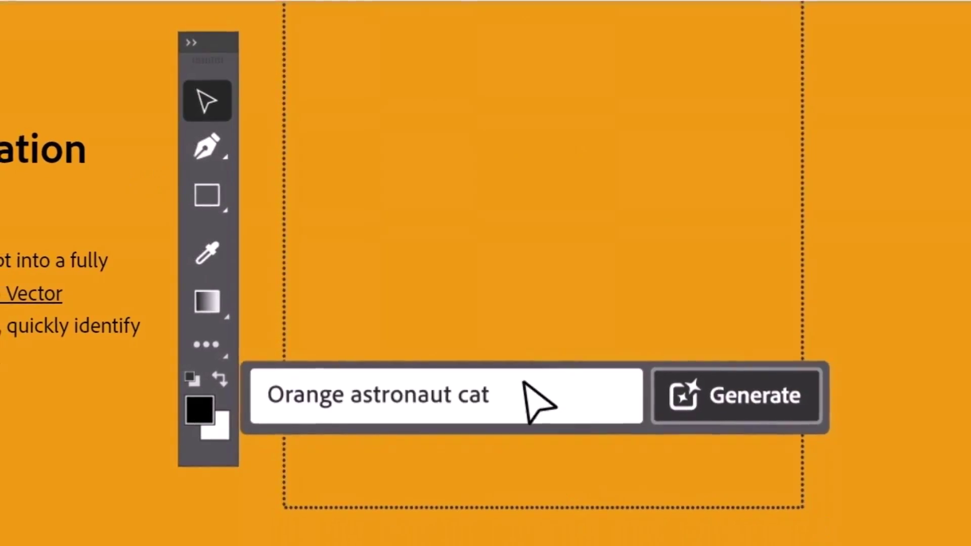
# Step: Bring up the result's export options, then move on to a blank Illustrator document
pyautogui.click(769, 401)
pyautogui.click(639, 451)
pyautogui.click(551, 198)
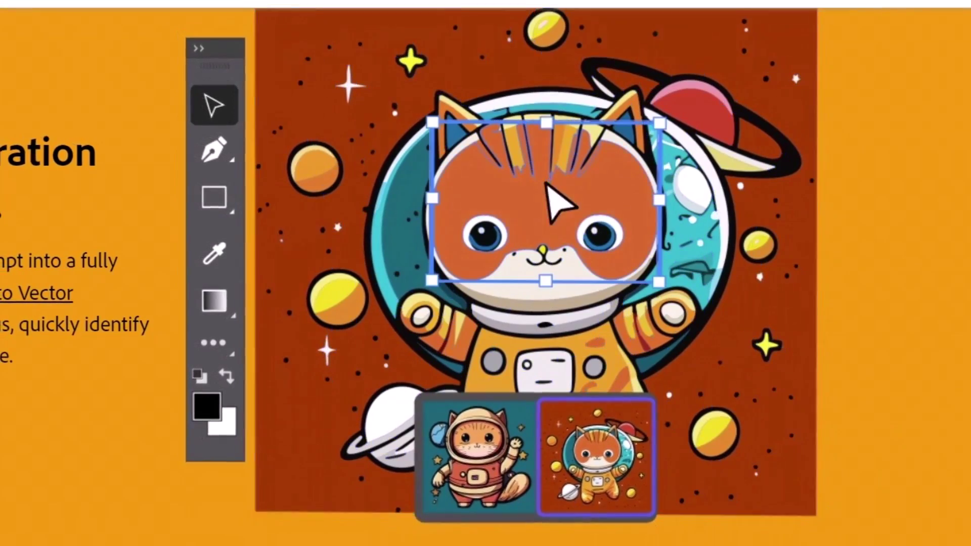
pyautogui.press('i')
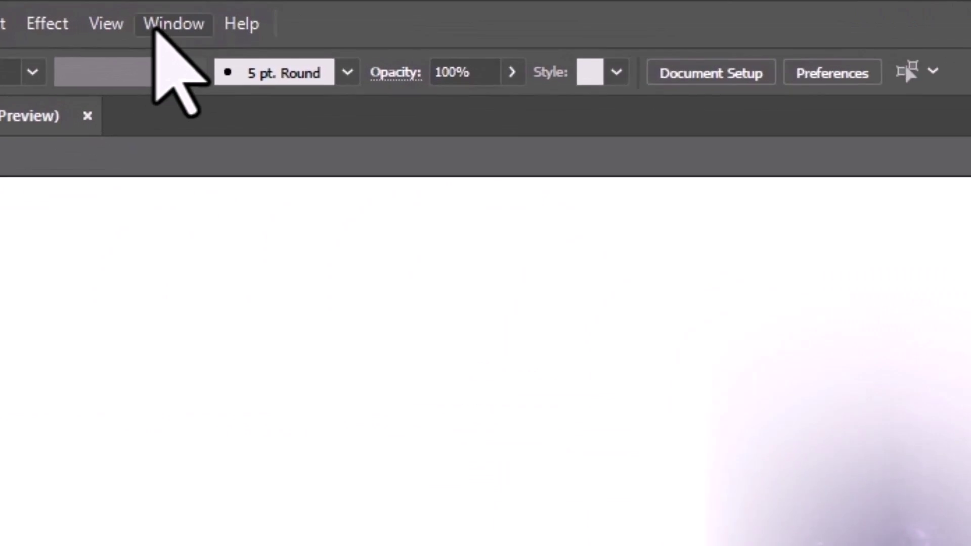
# Step: Via Window > Text to Vector Graphic (Beta), place the tiger variation on the artboard and clear the prompt
pyautogui.click(198, 9)
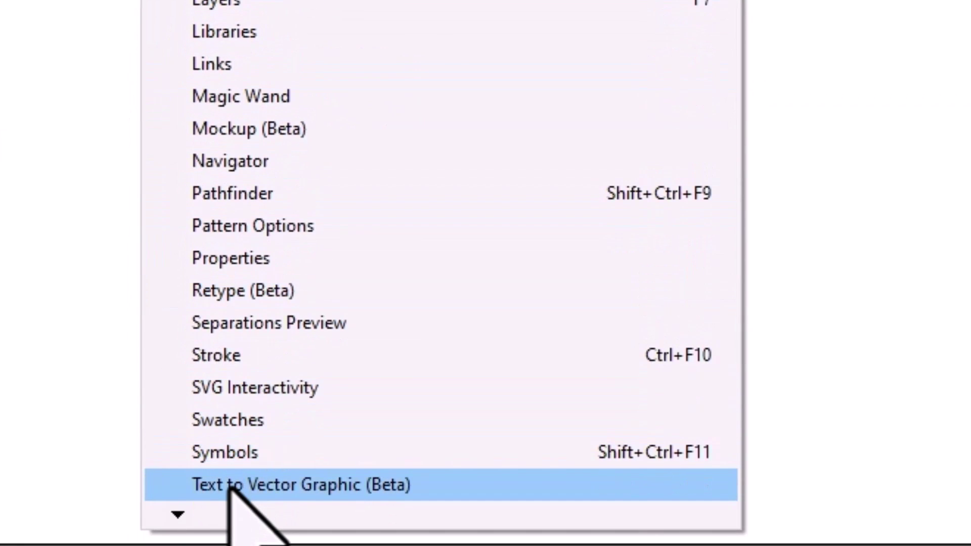
pyautogui.click(334, 478)
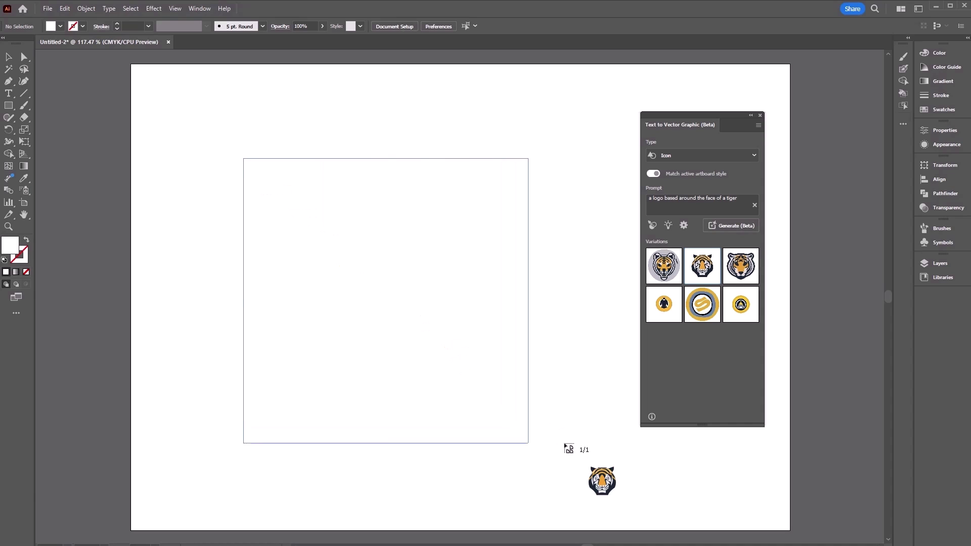
pyautogui.click(565, 446)
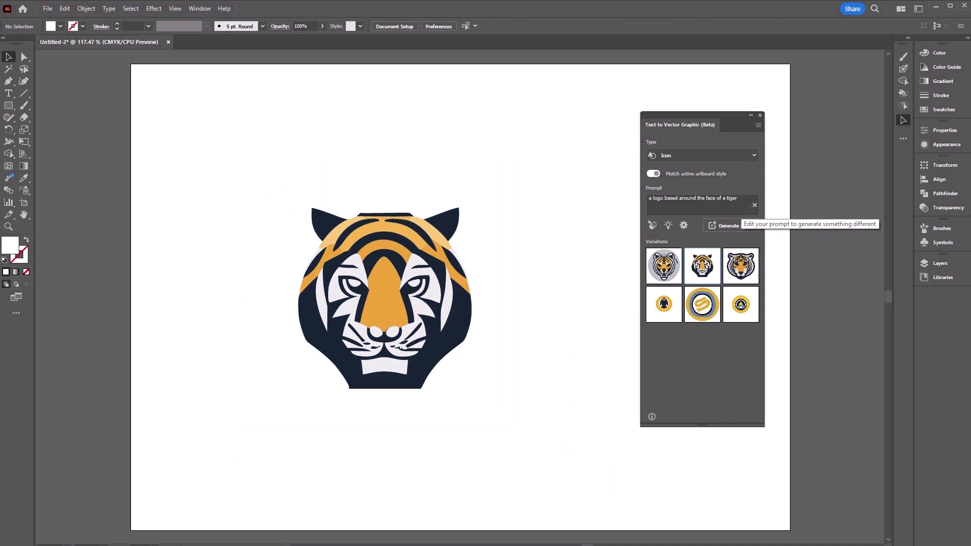
pyautogui.click(755, 205)
pyautogui.click(729, 158)
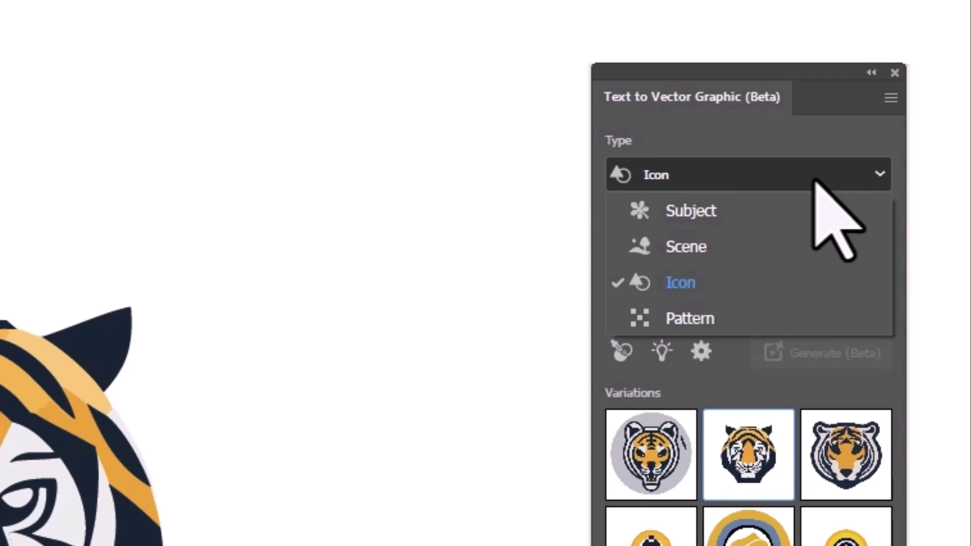
# Step: Generate Subject-type, detail-4 variations for 'a samurai hannya style mask, red'
pyautogui.click(677, 208)
pyautogui.click(719, 307)
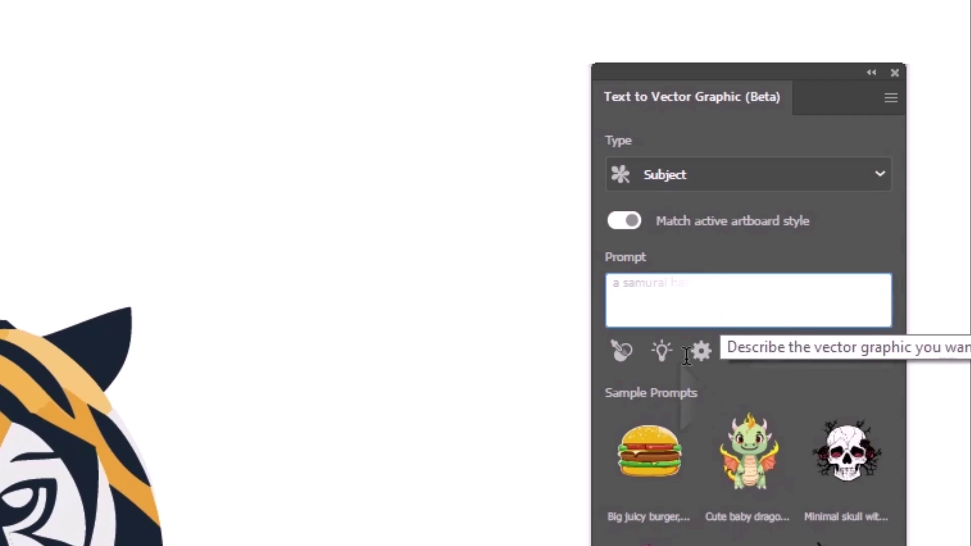
pyautogui.write('a samurai hannya style mask, red')
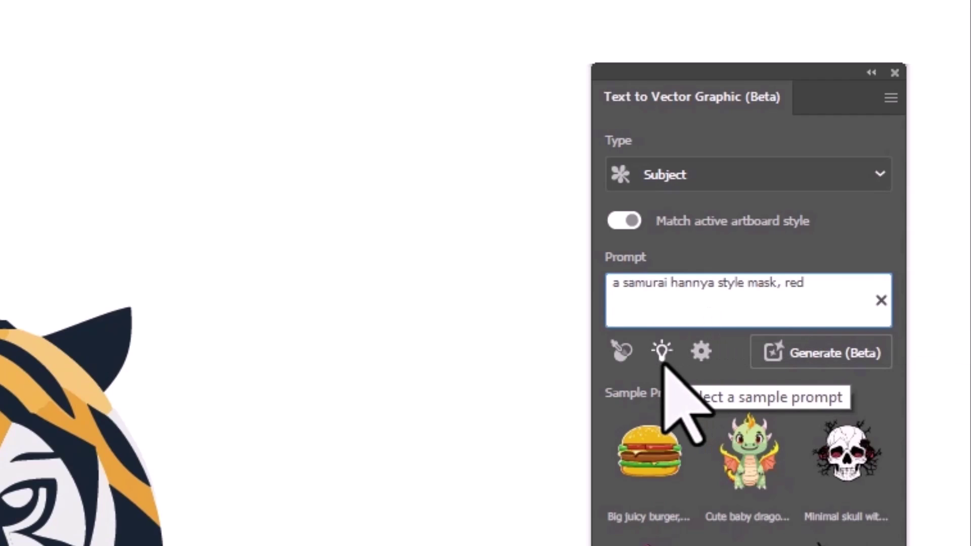
pyautogui.click(701, 350)
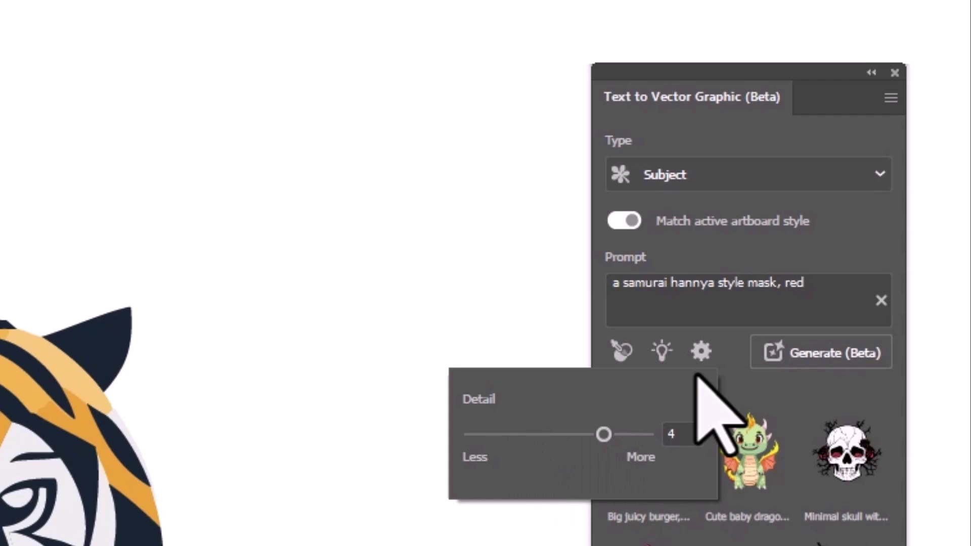
pyautogui.click(672, 354)
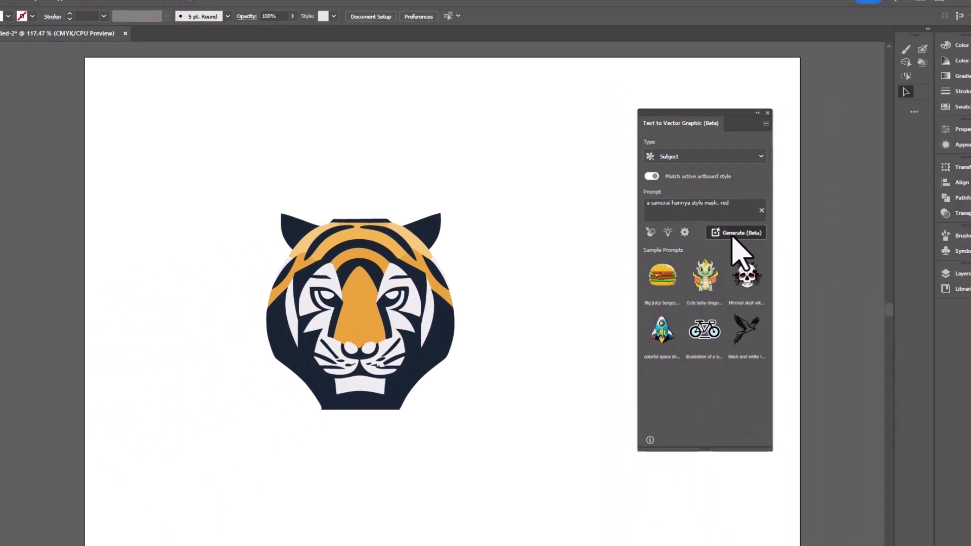
pyautogui.click(810, 353)
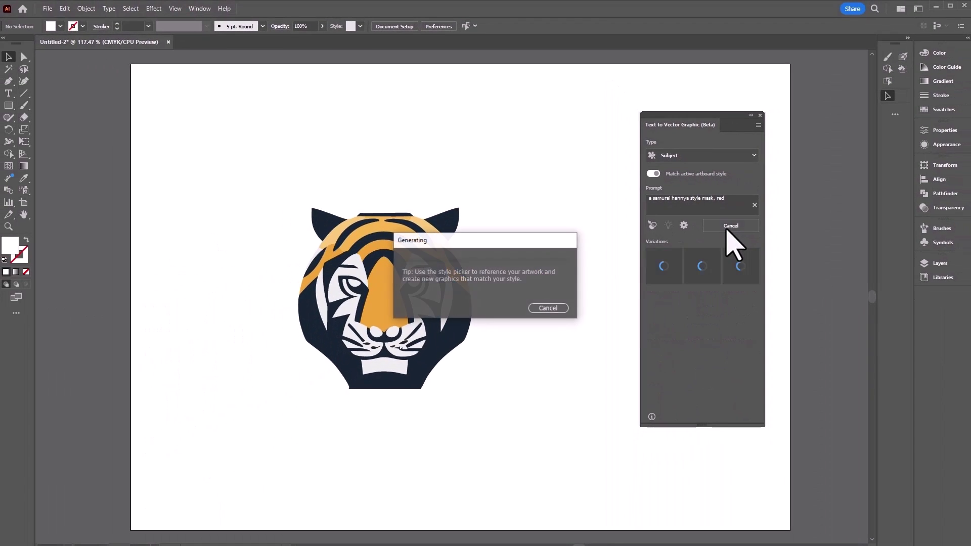
# Step: Move the tiger to the artboard's left edge, centre the mask, and keep the second mask variation
pyautogui.scroll(-1, 582, 267)
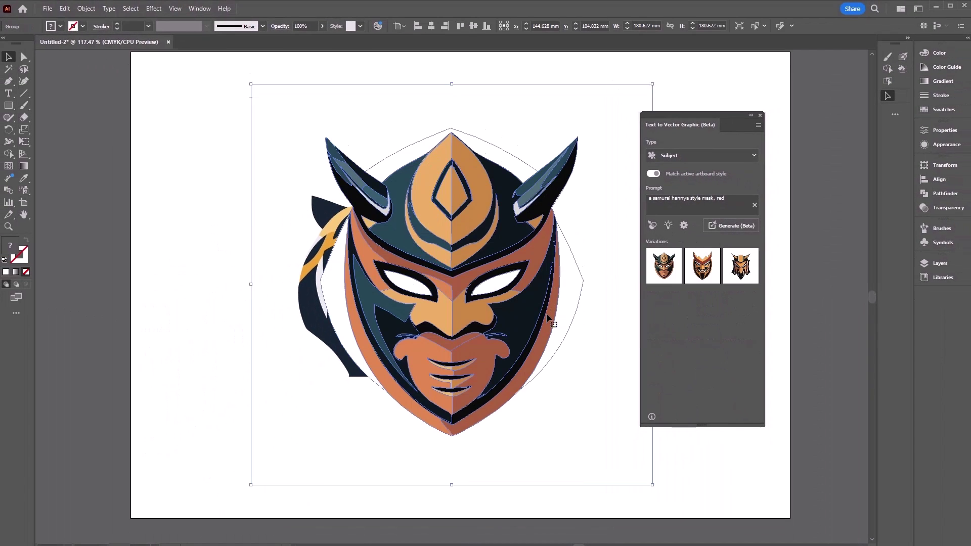
pyautogui.moveTo(506, 268); pyautogui.dragTo(659, 262)
pyautogui.moveTo(383, 275); pyautogui.dragTo(190, 267)
pyautogui.moveTo(607, 263); pyautogui.dragTo(434, 251)
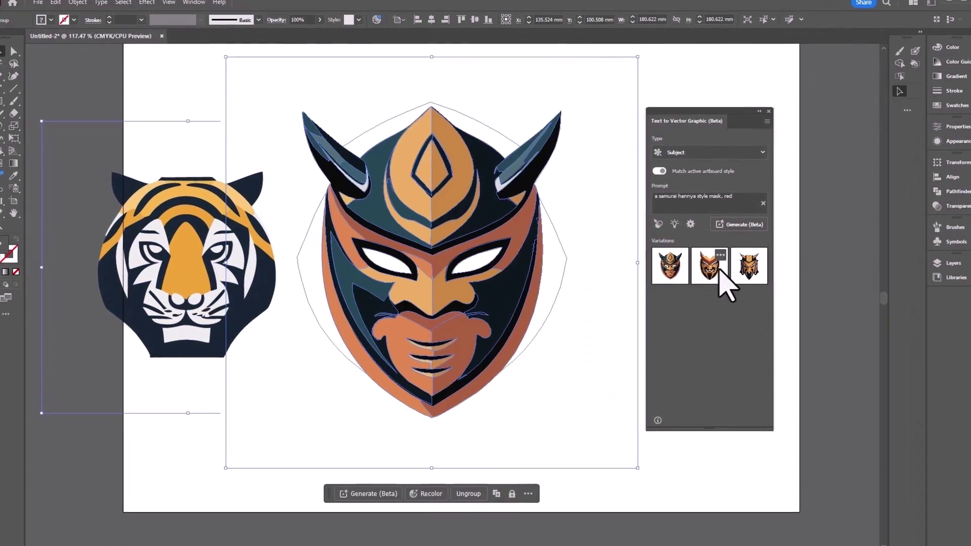
pyautogui.click(714, 273)
pyautogui.click(778, 269)
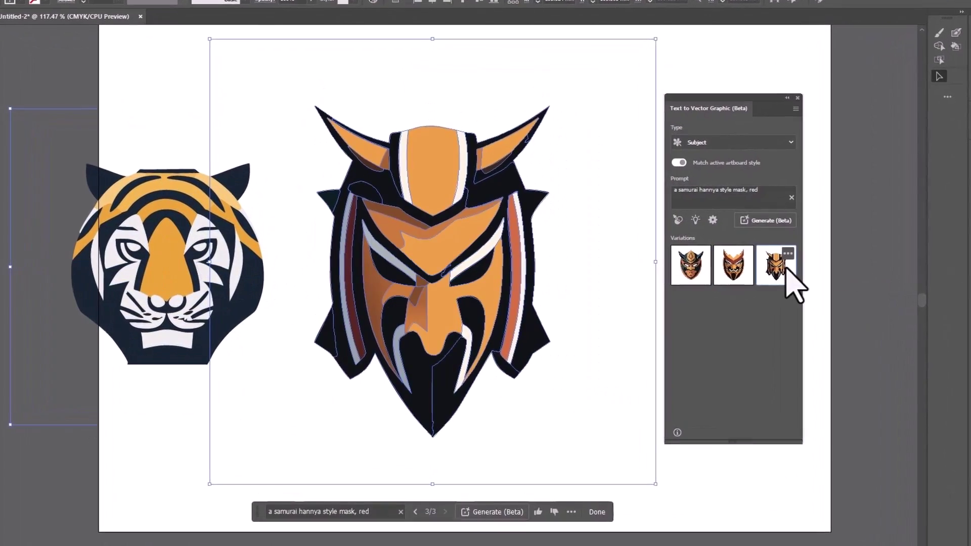
pyautogui.click(731, 265)
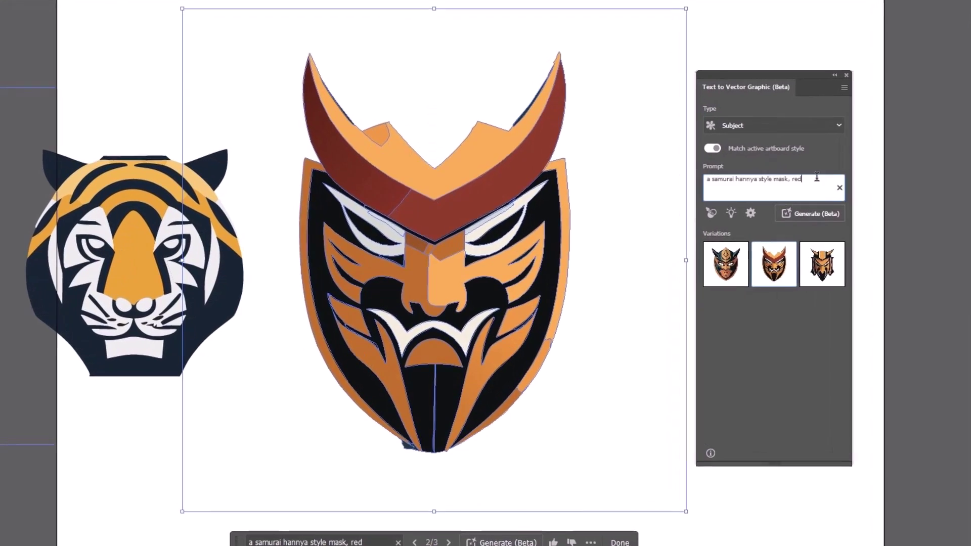
# Step: Append ', cartoony style' to the prompt, regenerate, and select a shape on the new red mask
pyautogui.click(804, 181)
pyautogui.write(', cartoony styl')
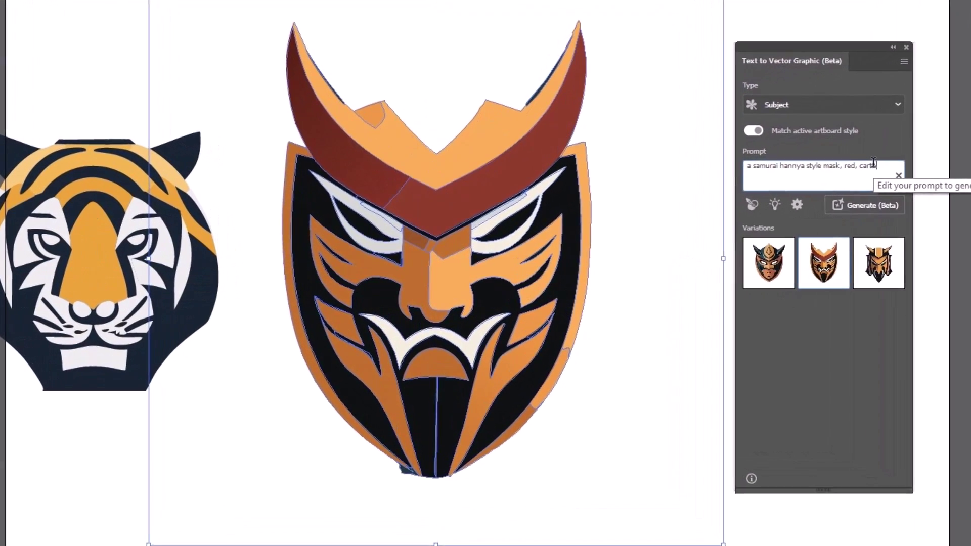
pyautogui.write('e')
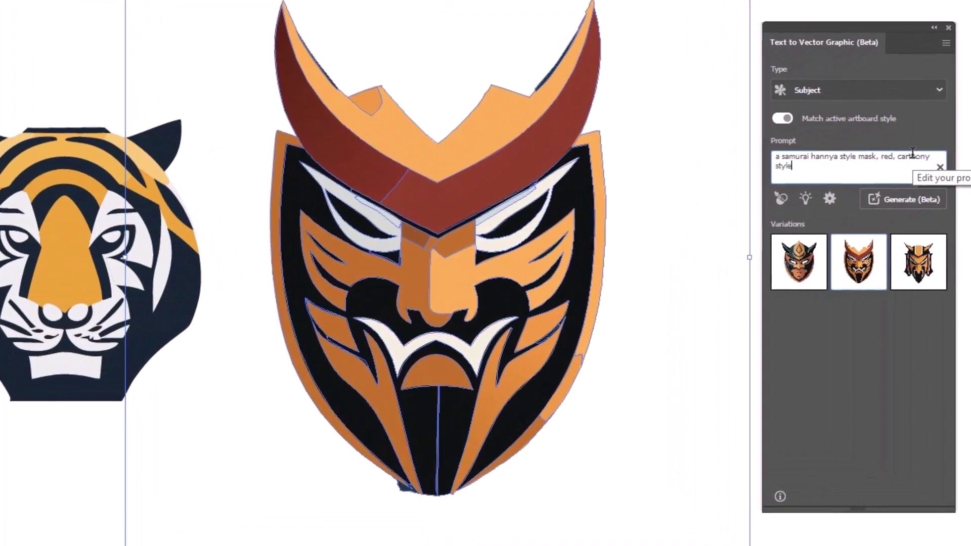
pyautogui.click(890, 201)
pyautogui.click(445, 308)
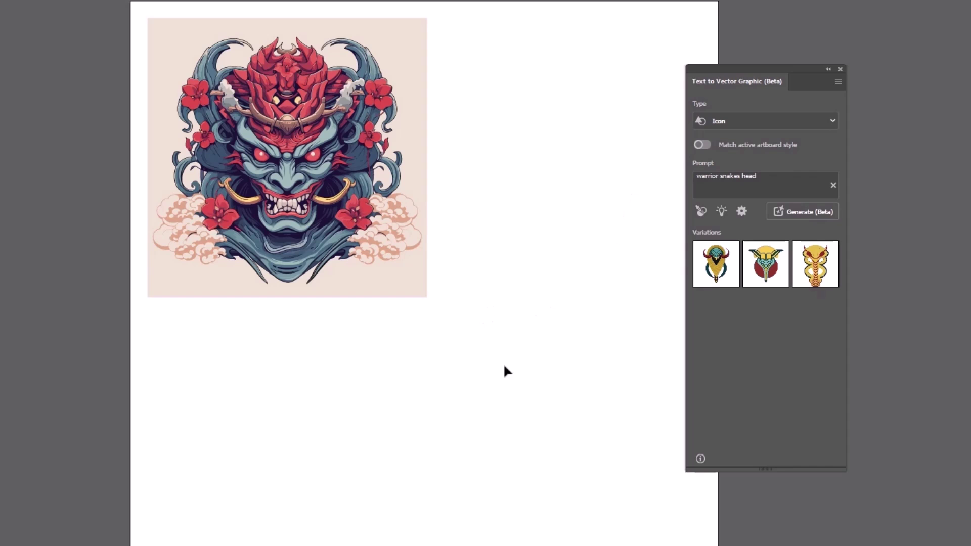
# Step: Select the oni mask artwork and zoom and pan to centre it for close inspection
pyautogui.moveTo(181, 38); pyautogui.dragTo(132, 8)
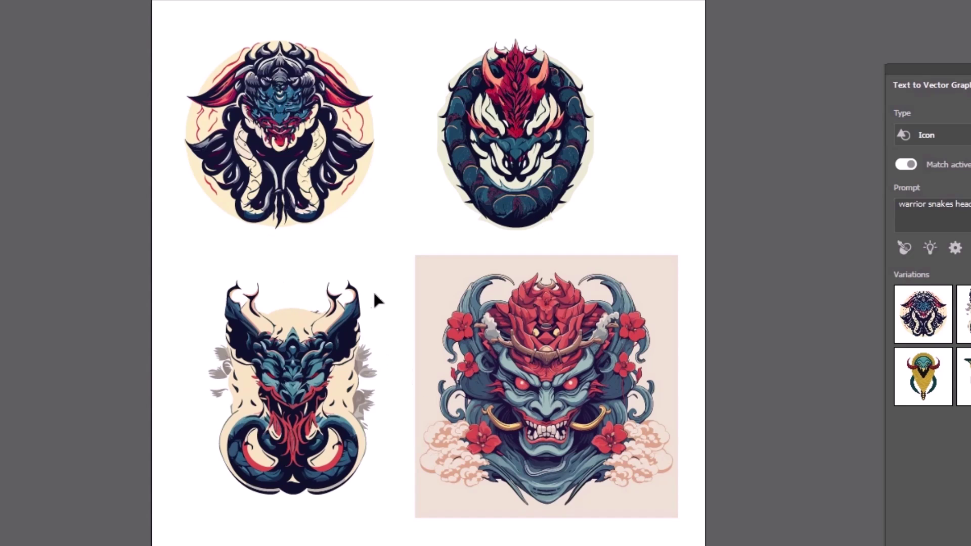
pyautogui.hscroll(-3, 344, 414)
pyautogui.scroll(3, 354, 399)
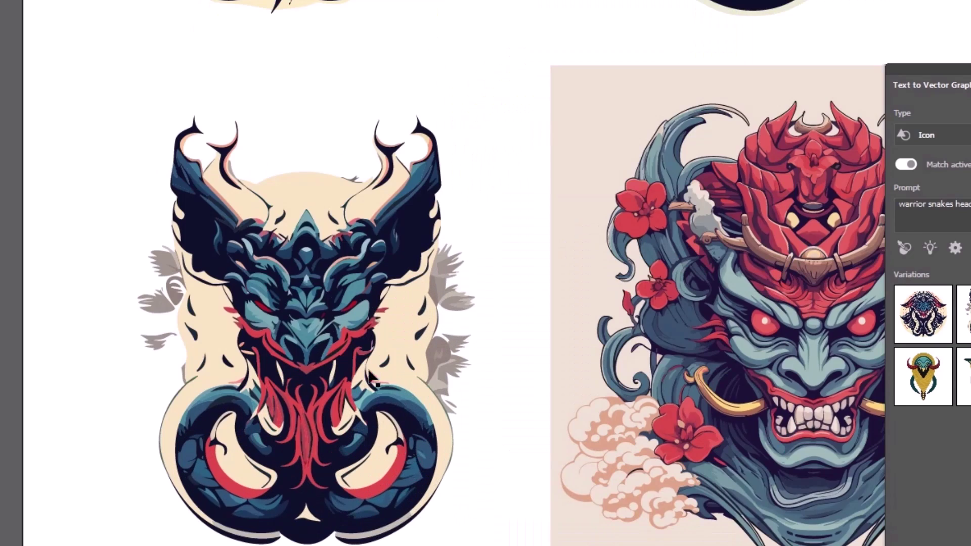
pyautogui.scroll(-1, 162, 288)
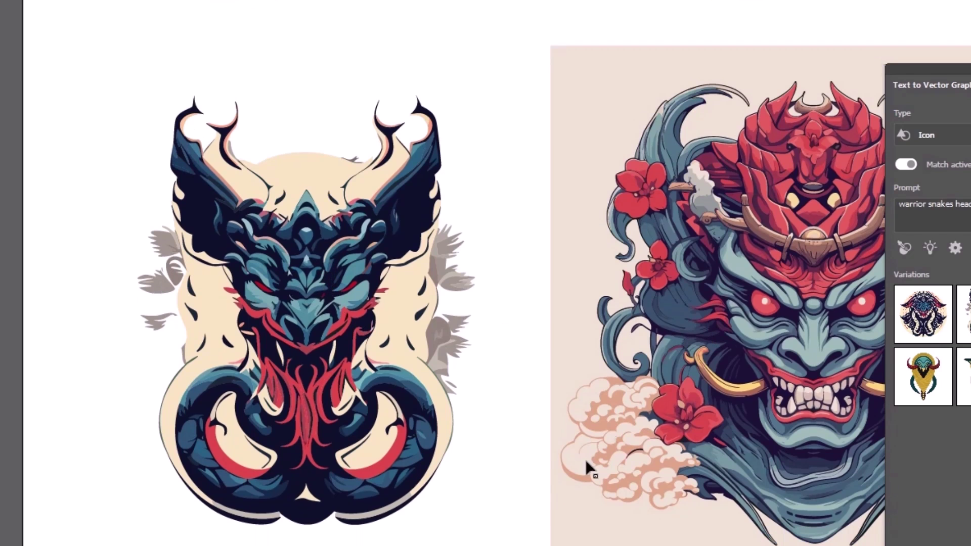
pyautogui.moveTo(522, 361); pyautogui.dragTo(338, 373)
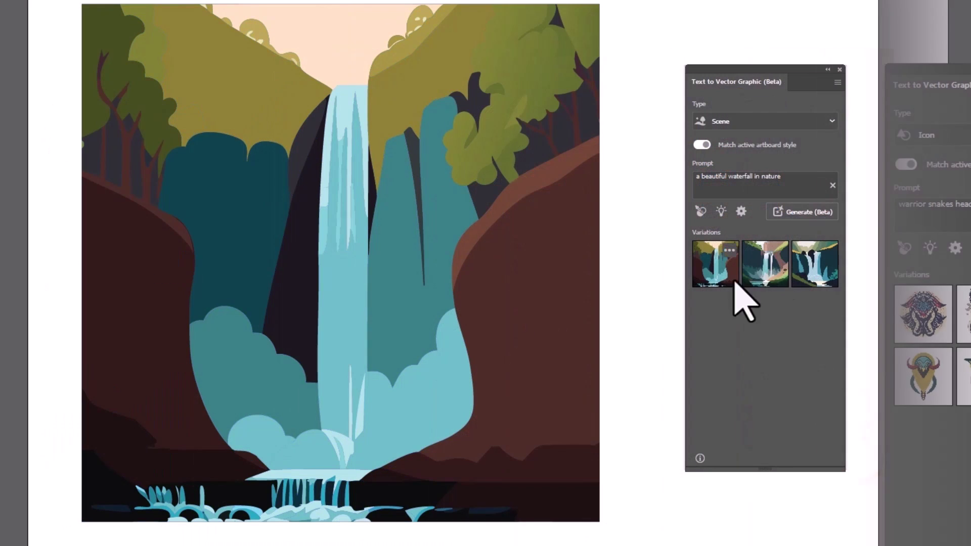
# Step: Compare the waterfall variations and the snake icon variations, returning to the first snake icon
pyautogui.click(798, 272)
pyautogui.click(765, 273)
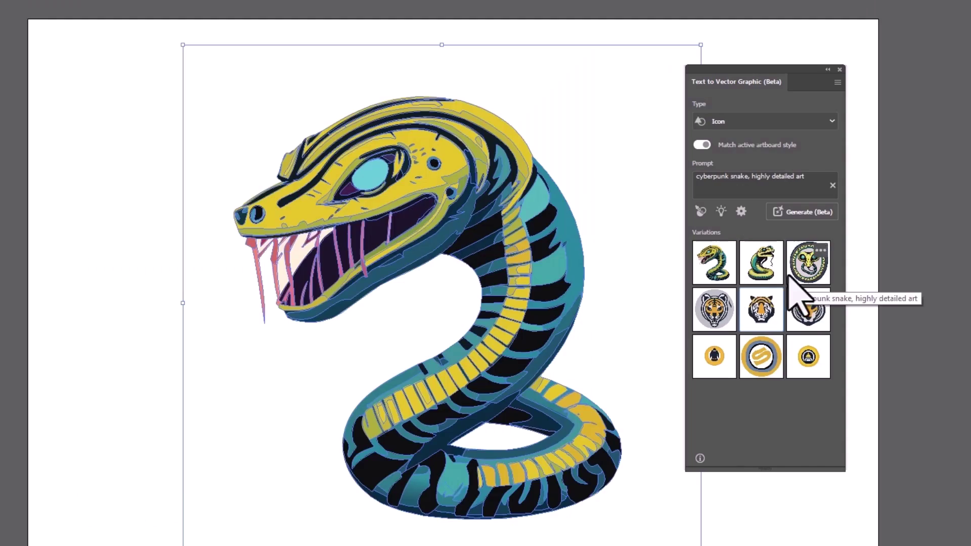
pyautogui.click(763, 261)
pyautogui.click(807, 261)
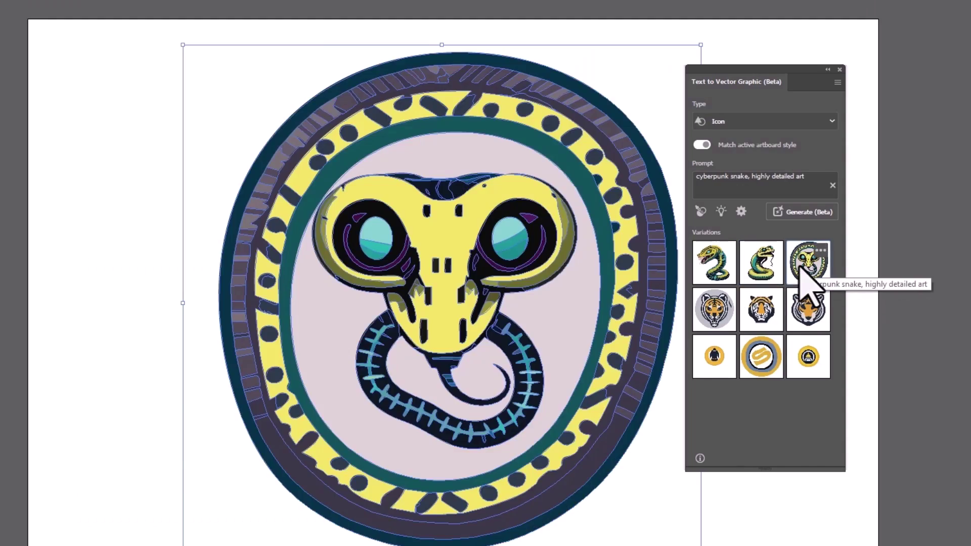
pyautogui.click(714, 262)
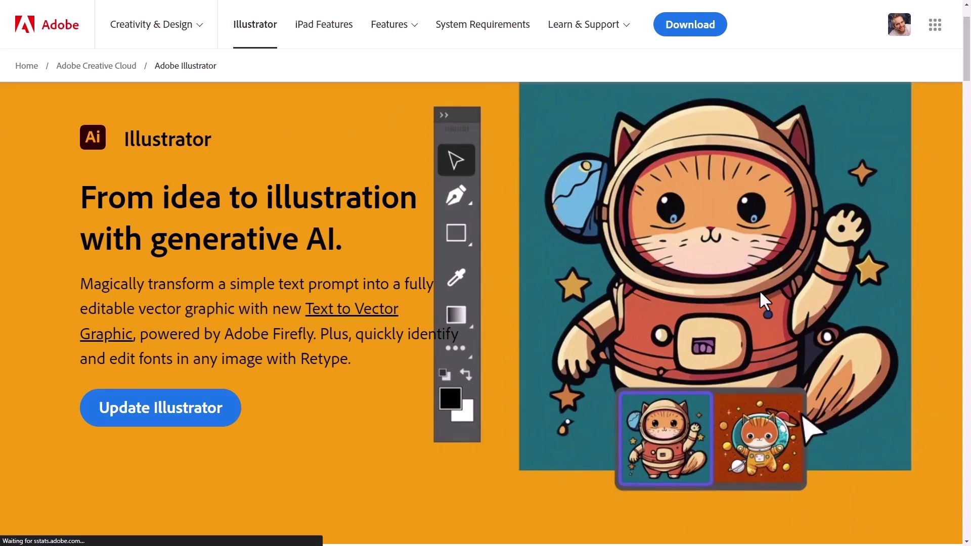
# Step: On VectorArt.ai, start a new vector image and type a red mask prompt
pyautogui.scroll(-4, 278, 340)
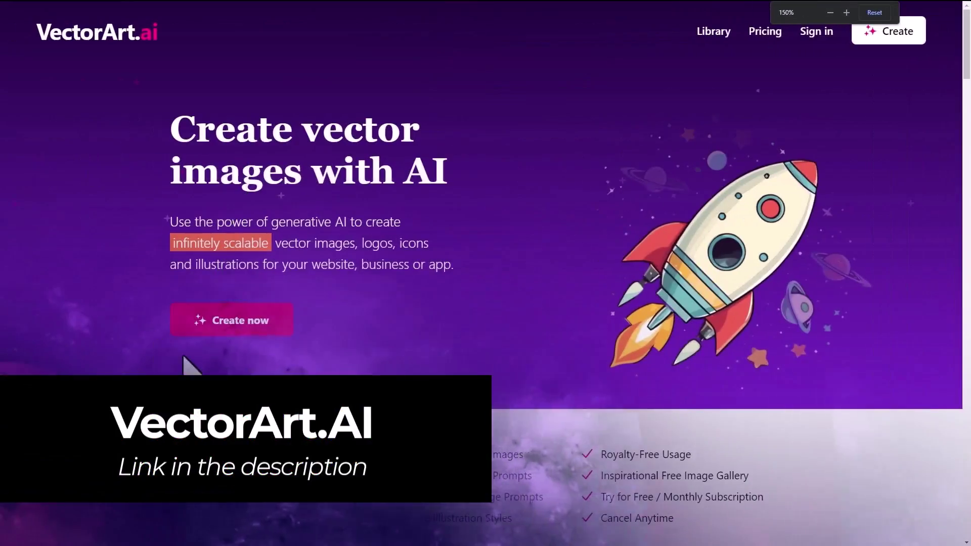
pyautogui.click(221, 326)
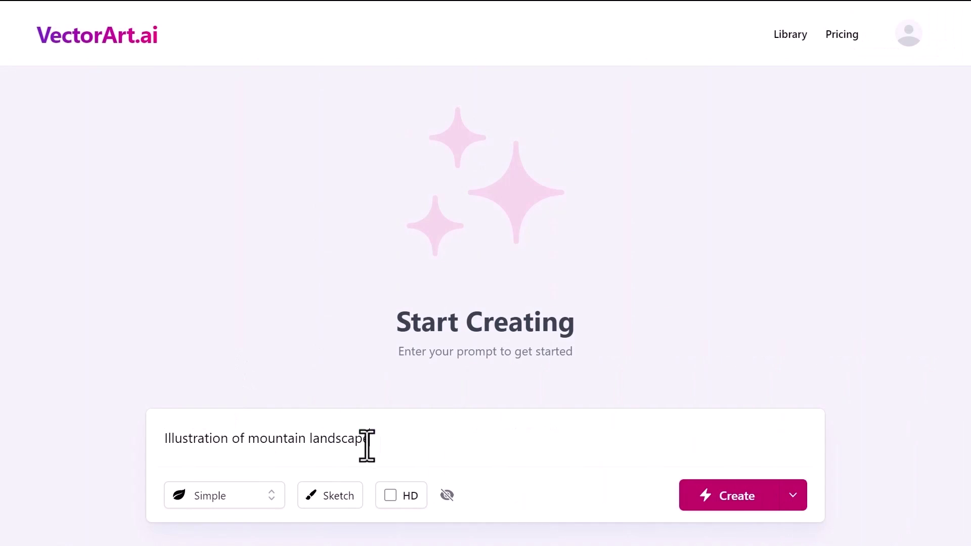
pyautogui.write('a red samurai hannya style mask')
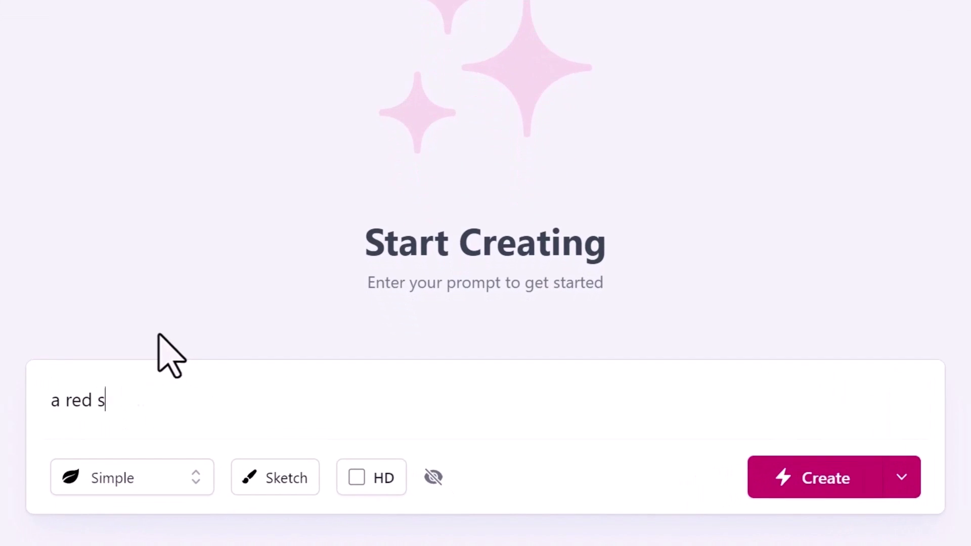
pyautogui.click(205, 496)
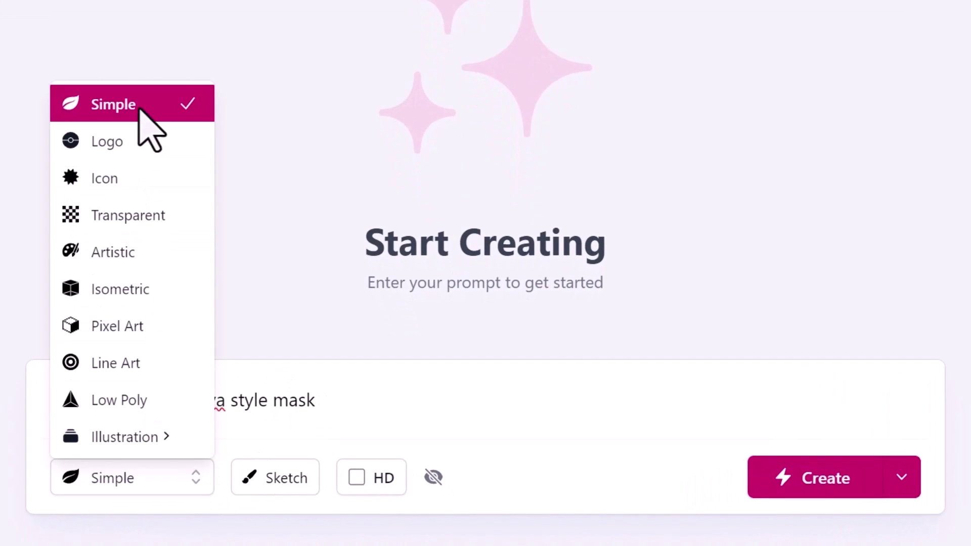
# Step: Apply the Dotted Dimensions illustration style and create artwork from the red samurai mask prompt
pyautogui.click(121, 437)
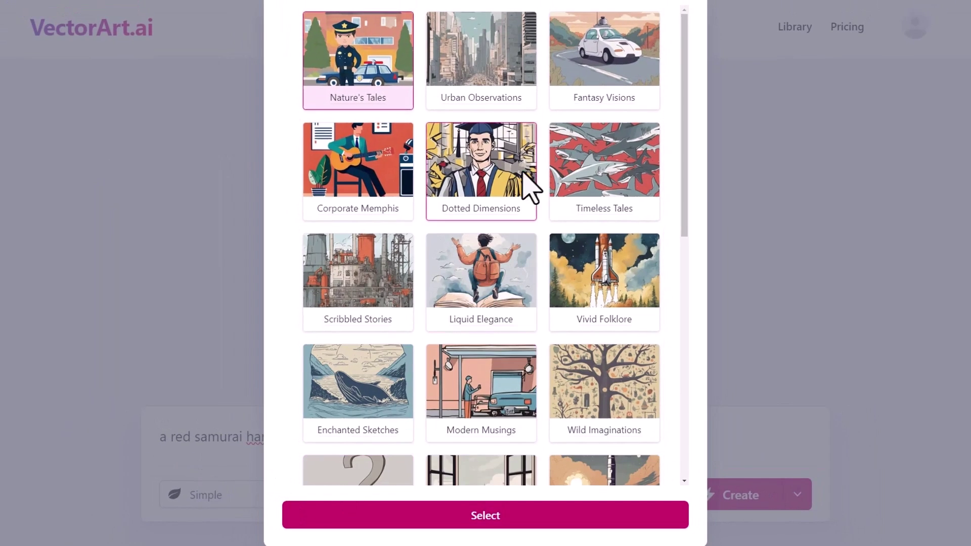
pyautogui.scroll(-5, 602, 192)
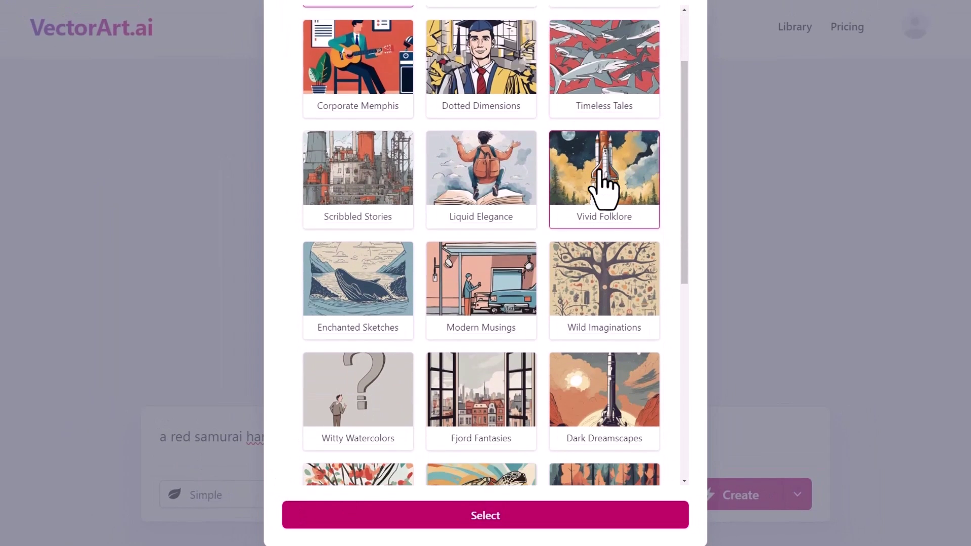
pyautogui.scroll(-5, 601, 195)
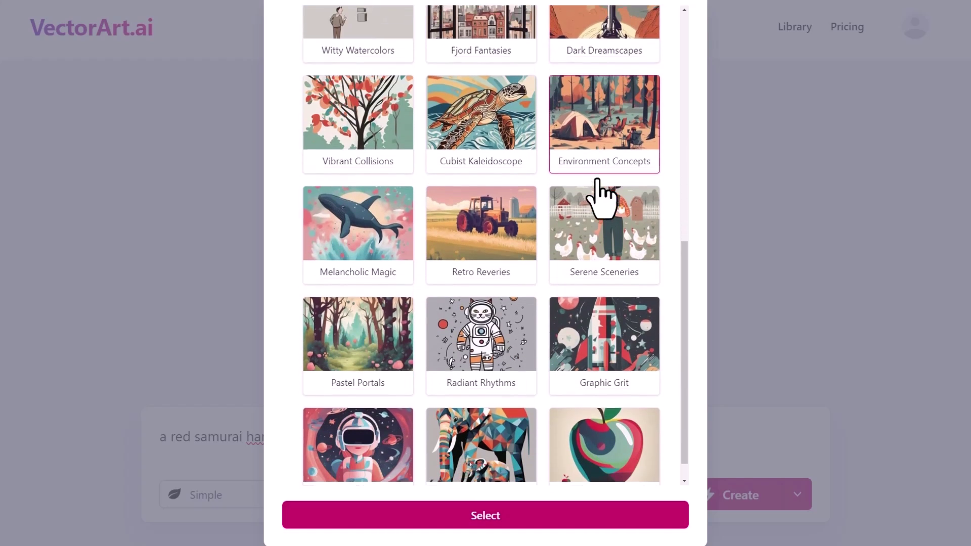
pyautogui.scroll(6, 380, 344)
pyautogui.scroll(4, 376, 324)
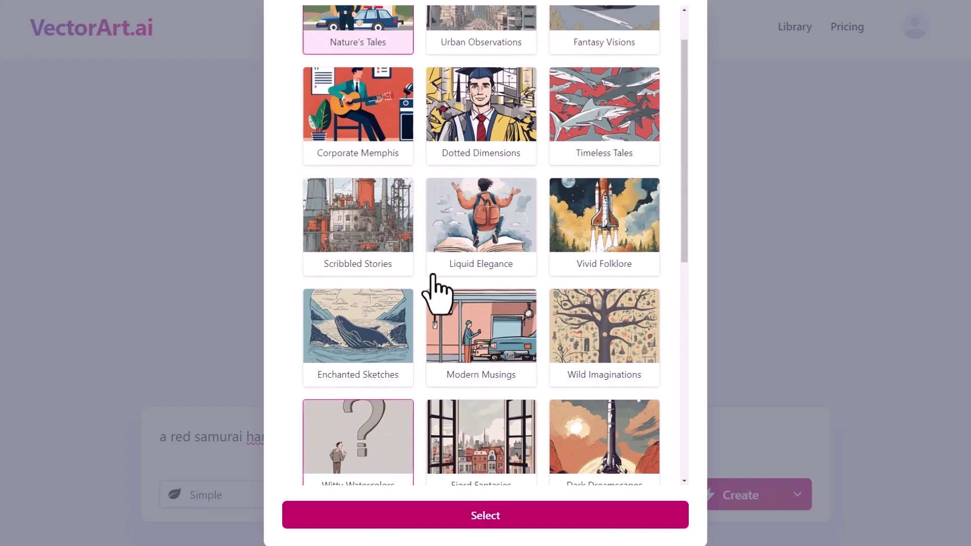
pyautogui.click(496, 518)
pyautogui.click(708, 498)
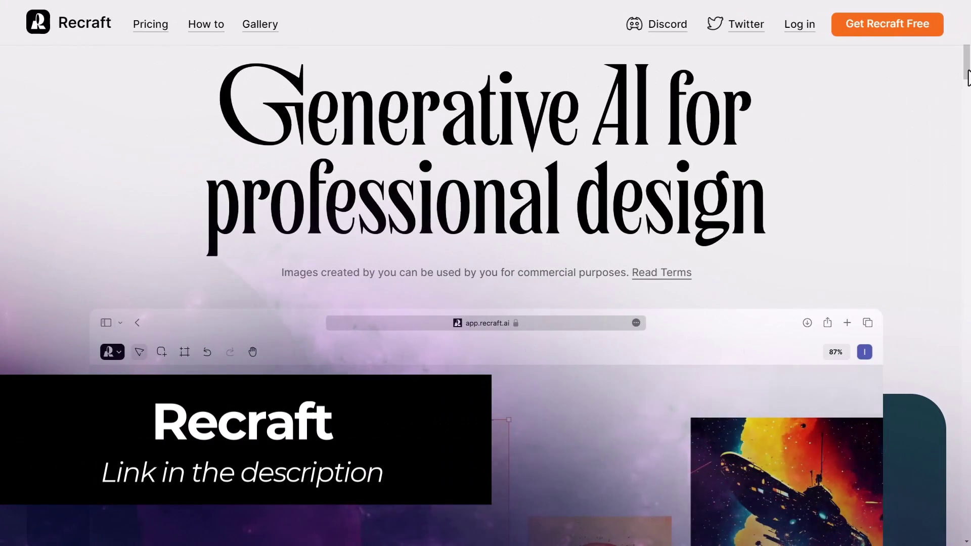
# Step: Switch Recraft to generating a new vector image in the Flat 2.0 style
pyautogui.moveTo(968, 76)
pyautogui.mouseDown()
pyautogui.moveTo(966, 110)
pyautogui.moveTo(966, 61)
pyautogui.mouseUp()
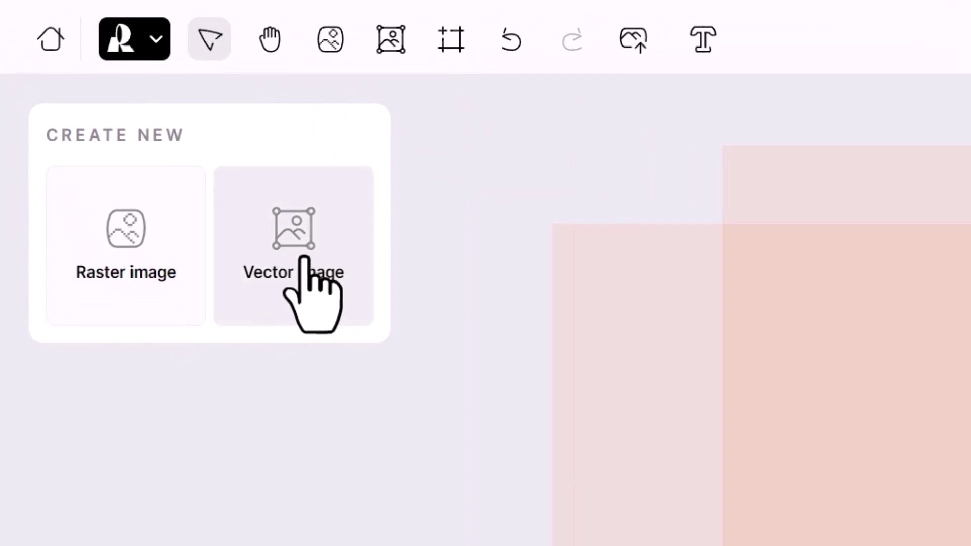
pyautogui.click(394, 54)
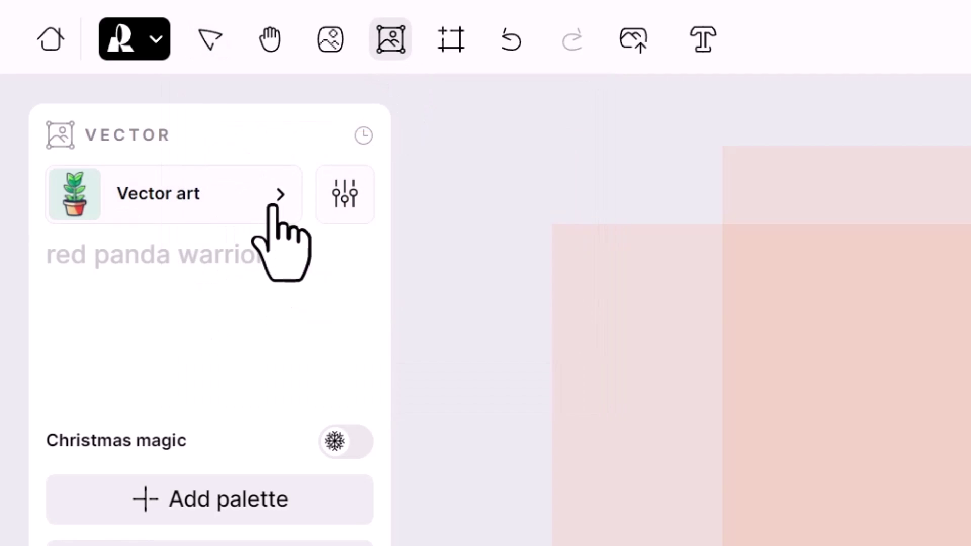
pyautogui.click(278, 198)
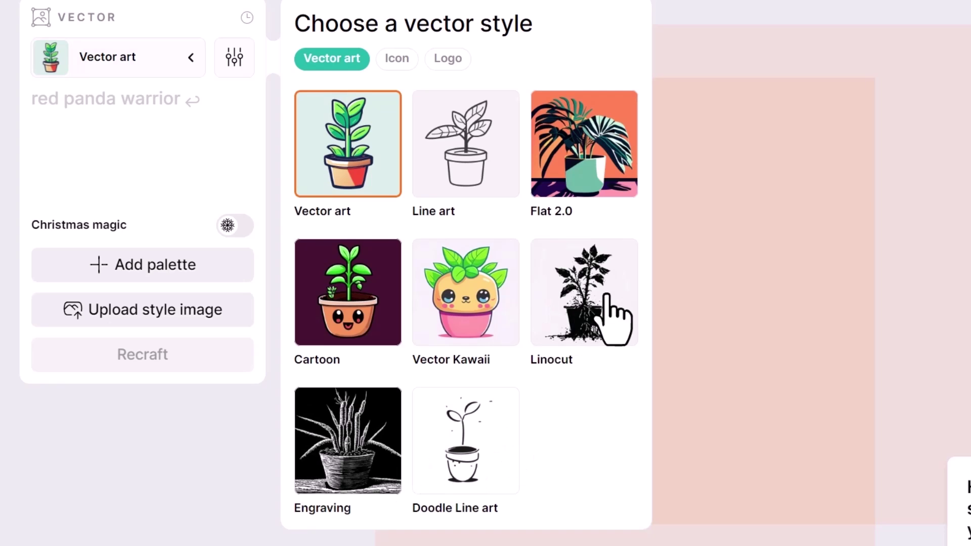
pyautogui.click(611, 190)
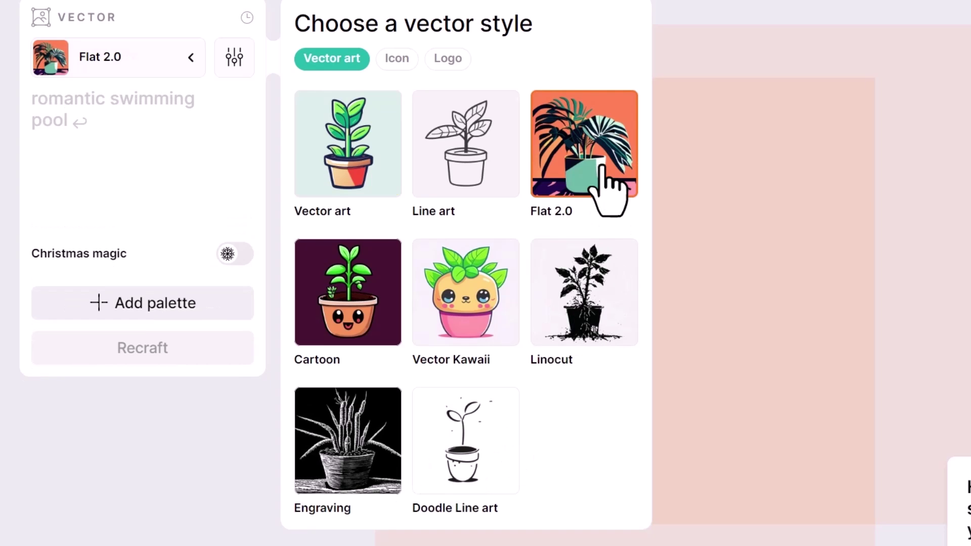
pyautogui.click(165, 142)
# Step: Generate 'a samurai hannya style mask, red' and export the dark-background variant as SVG
pyautogui.write('a samurai hannya style mask, red')
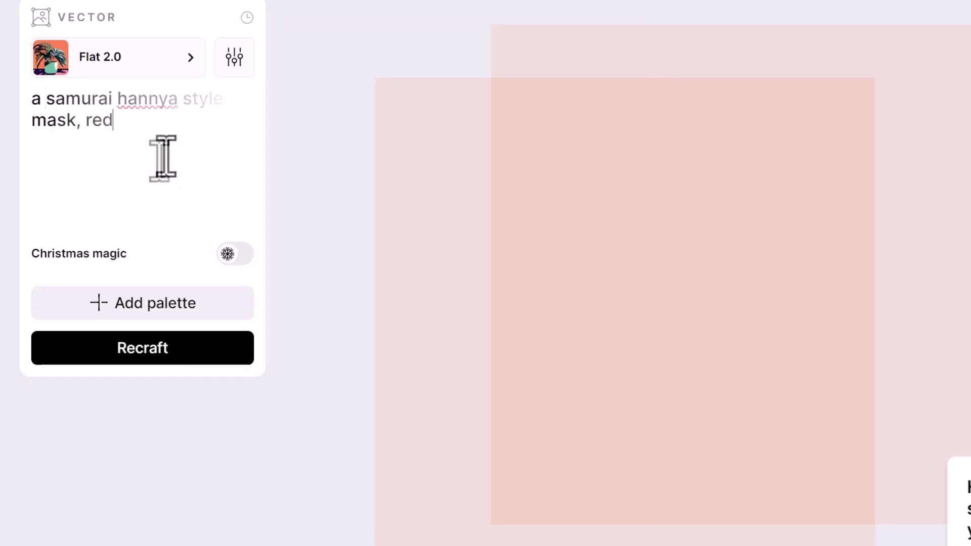
pyautogui.click(167, 360)
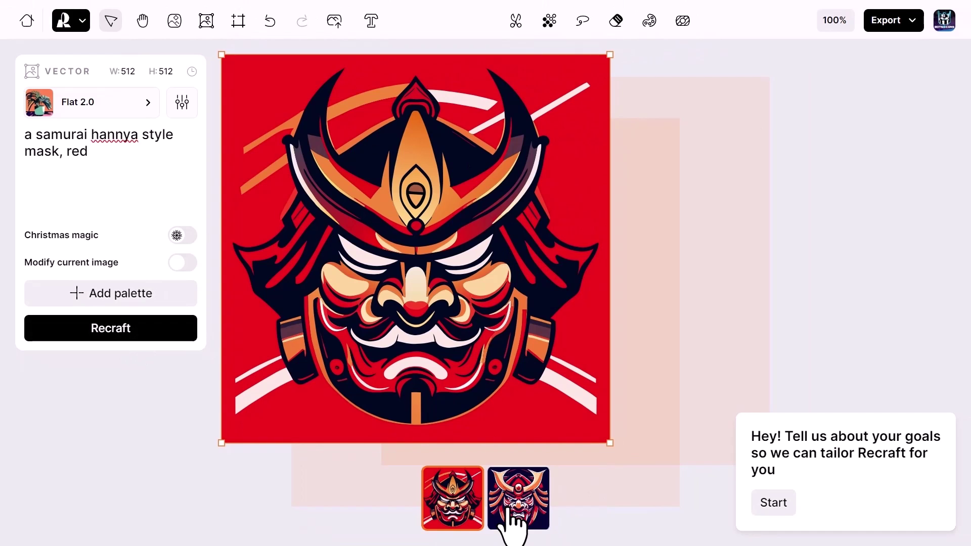
pyautogui.click(512, 526)
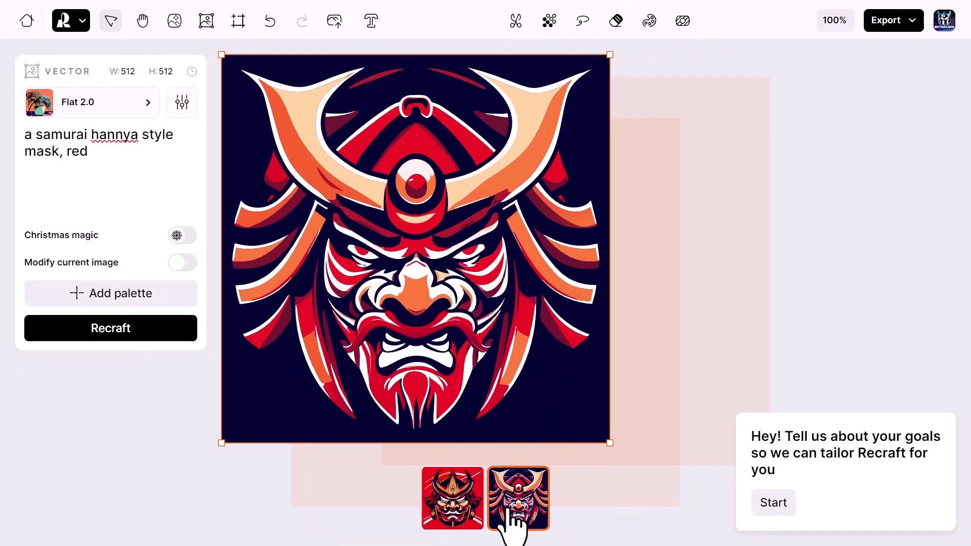
pyautogui.rightClick(510, 249)
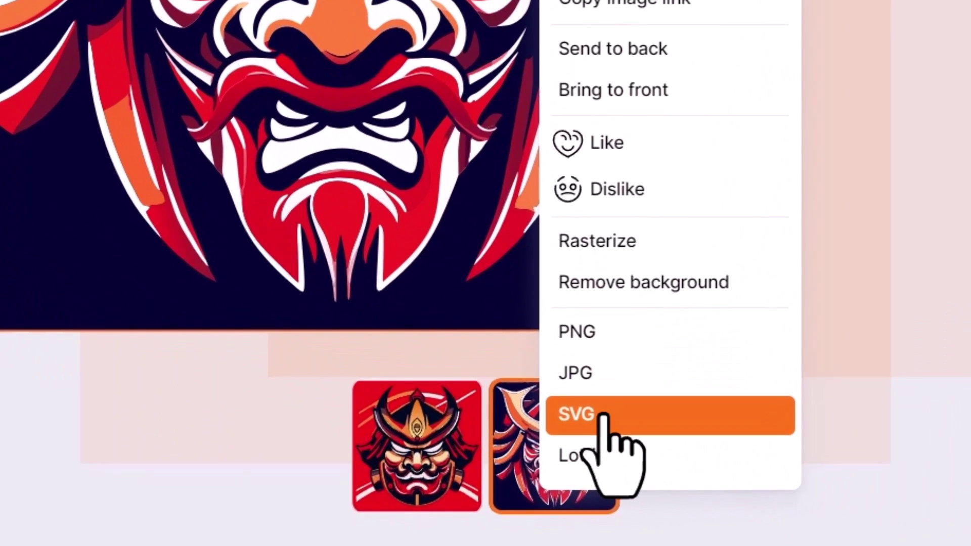
pyautogui.click(529, 483)
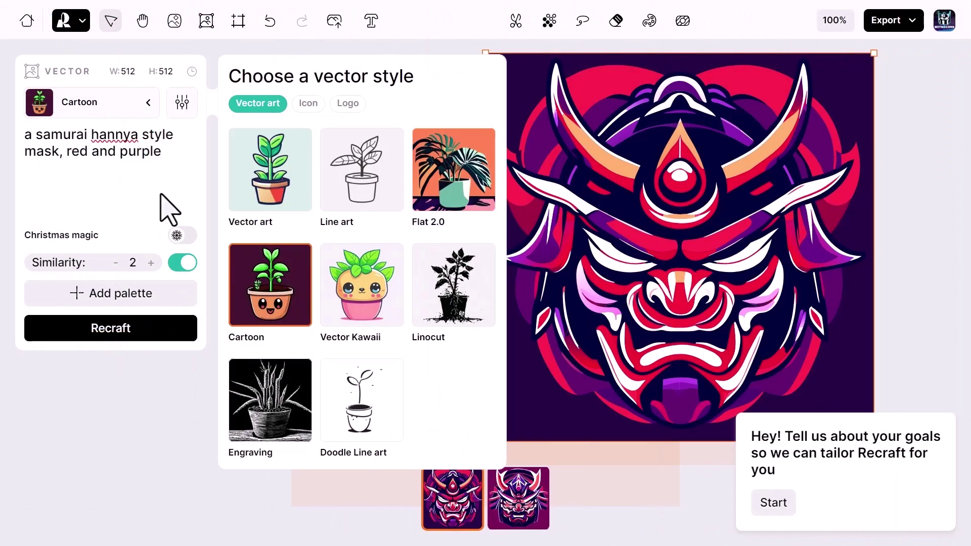
# Step: Keep the Cartoon style and clear the prompt to start a new one
pyautogui.click(167, 207)
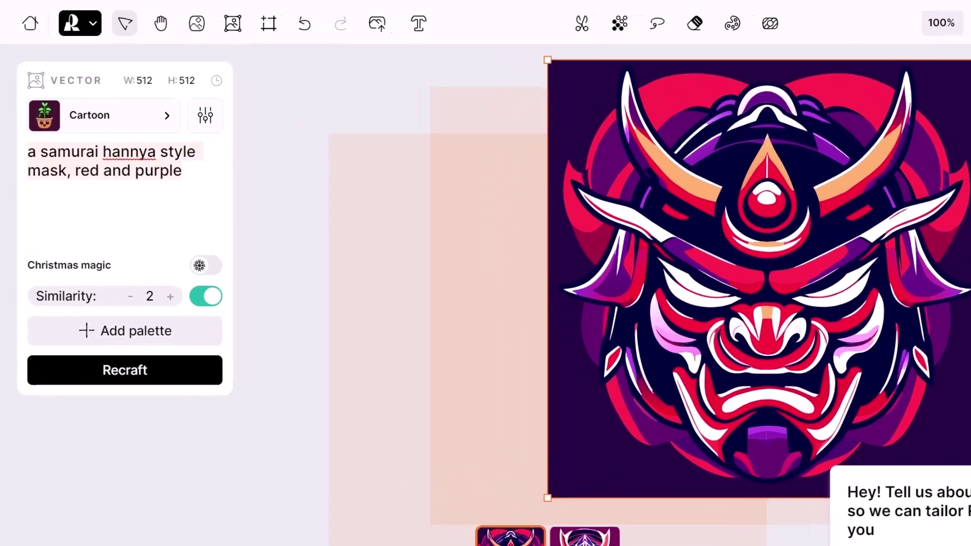
pyautogui.hotkey('ctrl', 'a')
pyautogui.write('a')
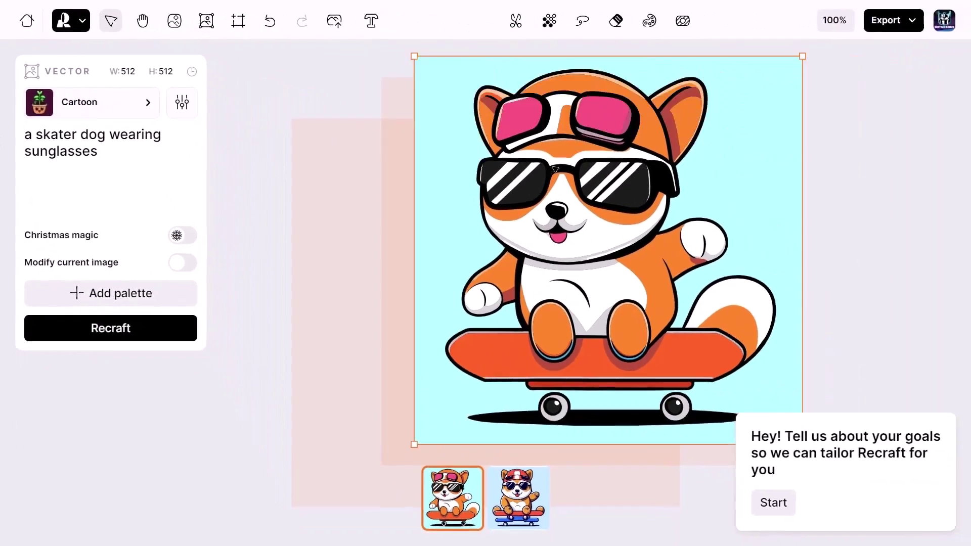
# Step: Move the skater dog image left on the canvas and bring up its options
pyautogui.moveTo(629, 152); pyautogui.dragTo(422, 175)
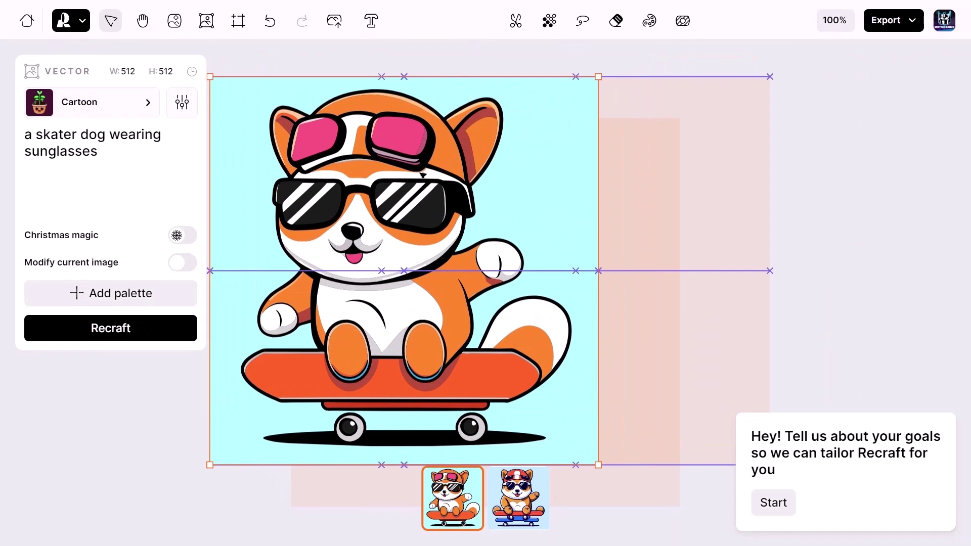
pyautogui.rightClick(392, 193)
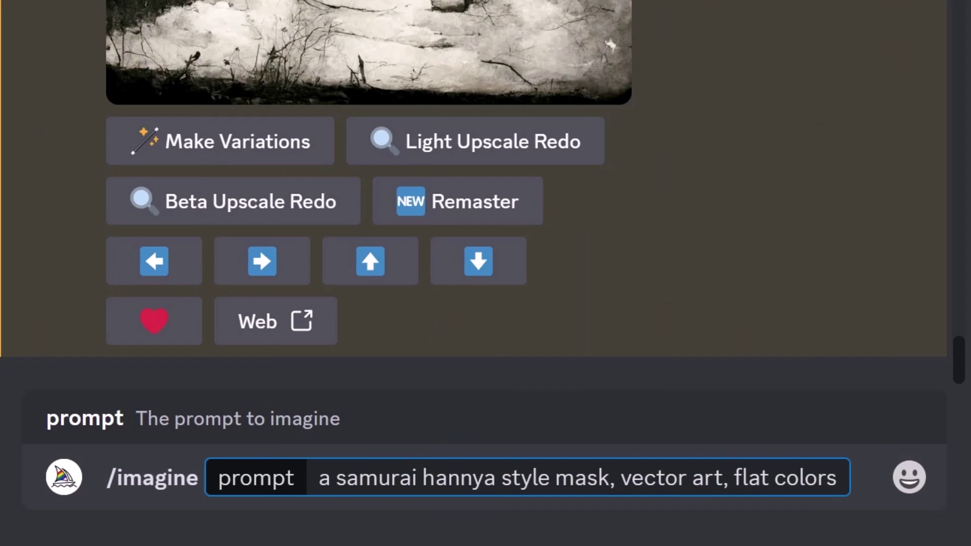
# Step: Revise the prompt to 'vector art, flat colors', then open the upscaled blue-faced mask's save options
pyautogui.moveTo(622, 485); pyautogui.dragTo(795, 480)
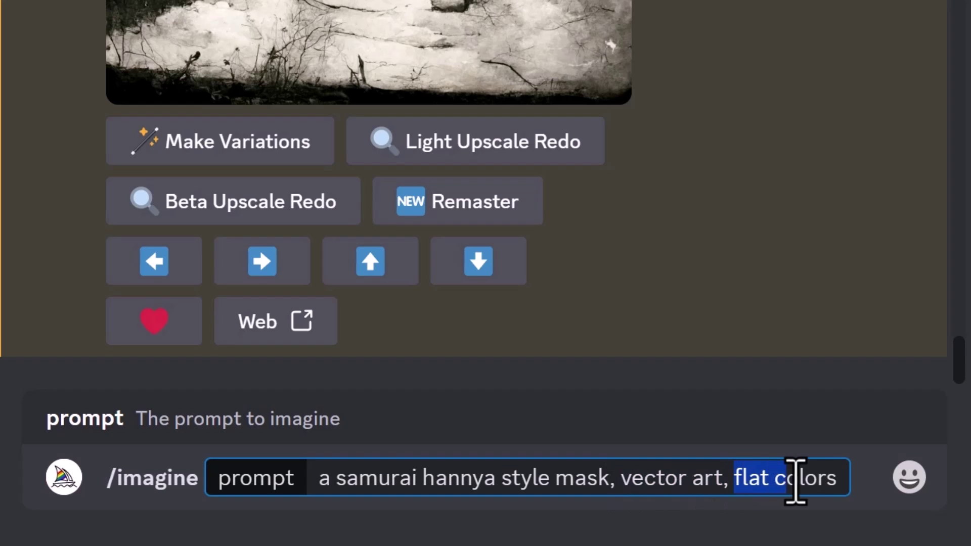
pyautogui.click(842, 478)
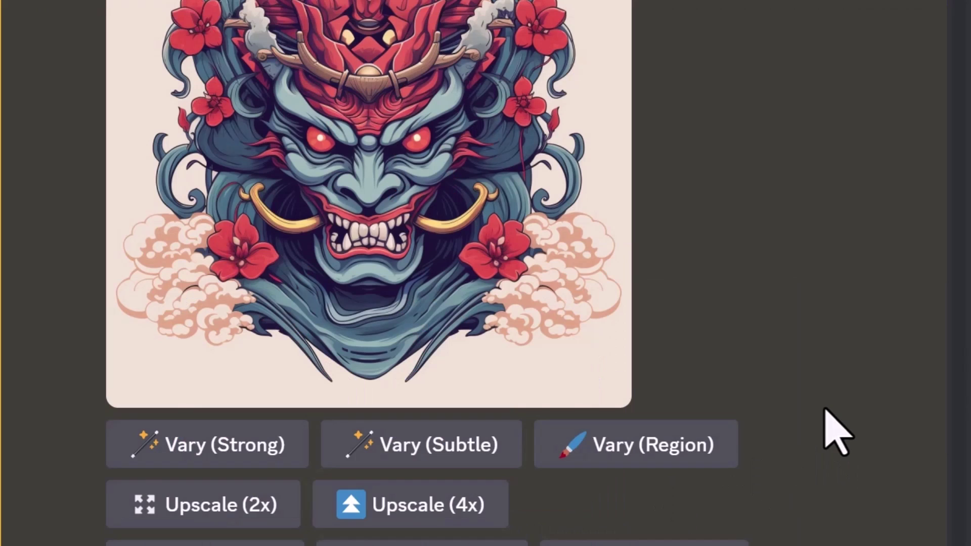
pyautogui.scroll(2, 835, 429)
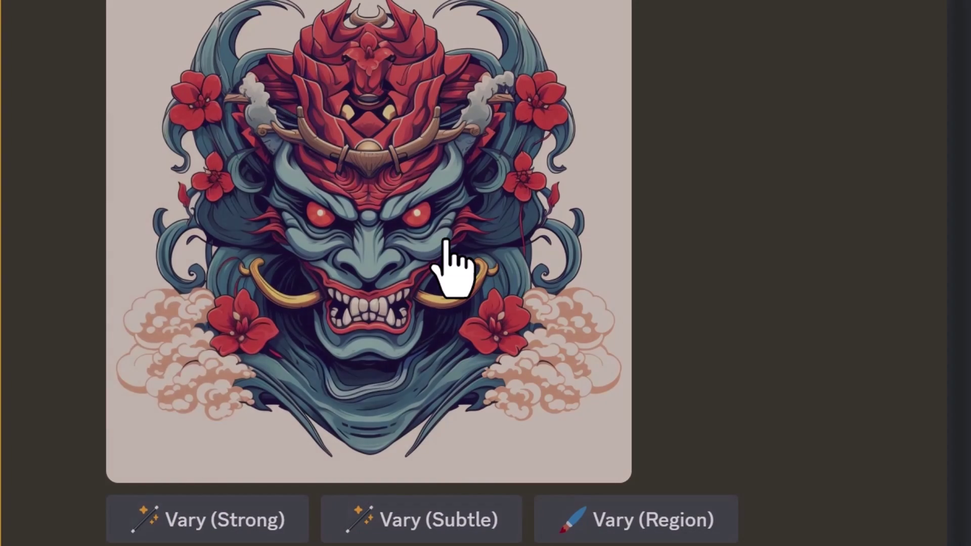
pyautogui.click(449, 265)
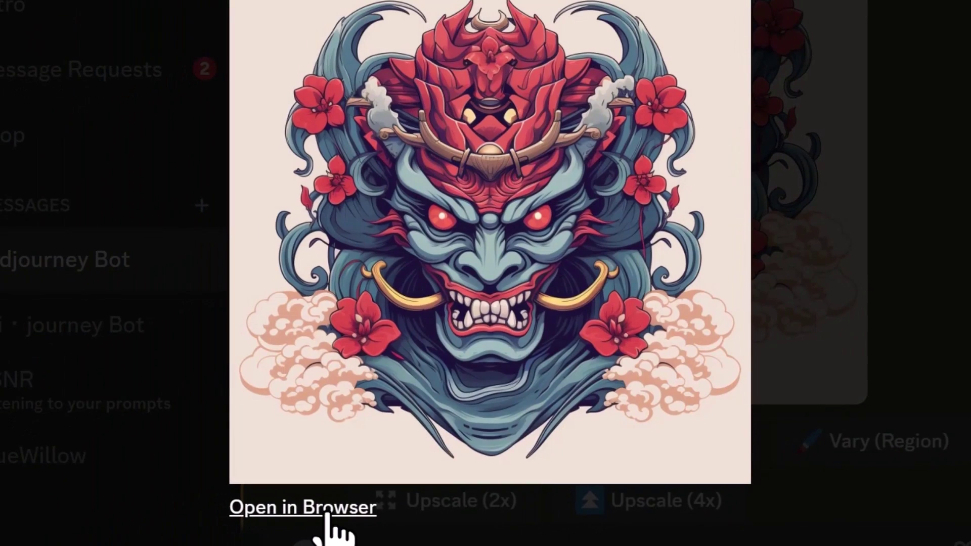
pyautogui.rightClick(328, 513)
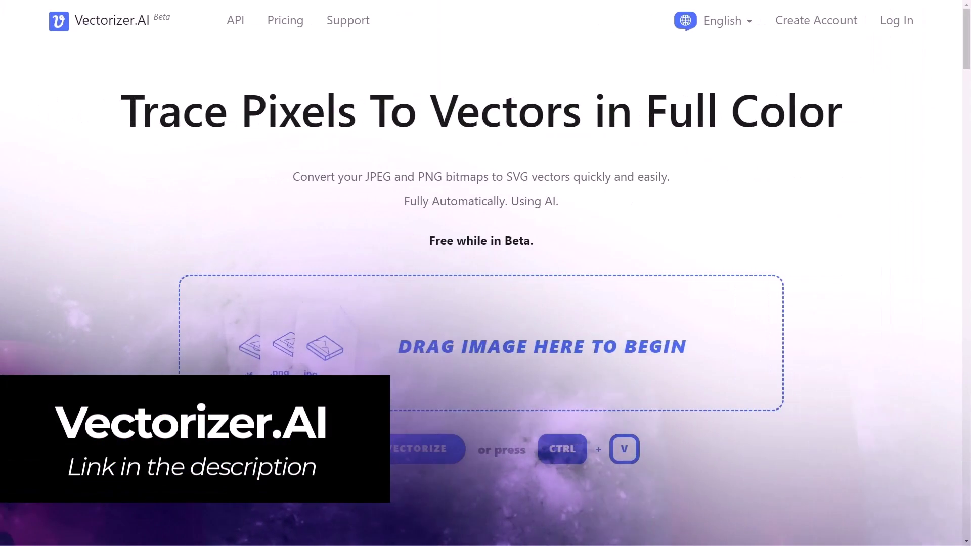
# Step: Vectorize the mask PNG, zoom into the face comparison, and choose SVG as download format
pyautogui.moveTo(0, 238); pyautogui.dragTo(477, 333)
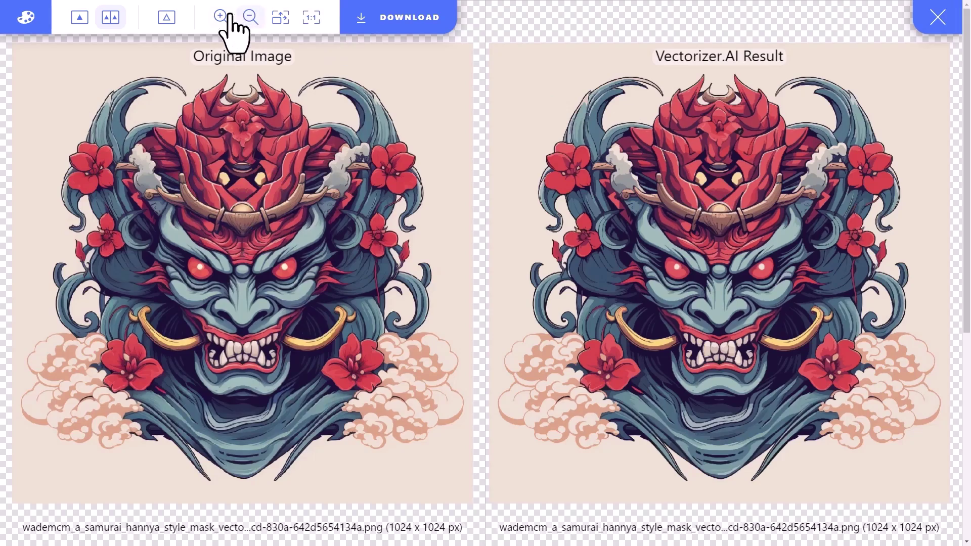
pyautogui.click(221, 17)
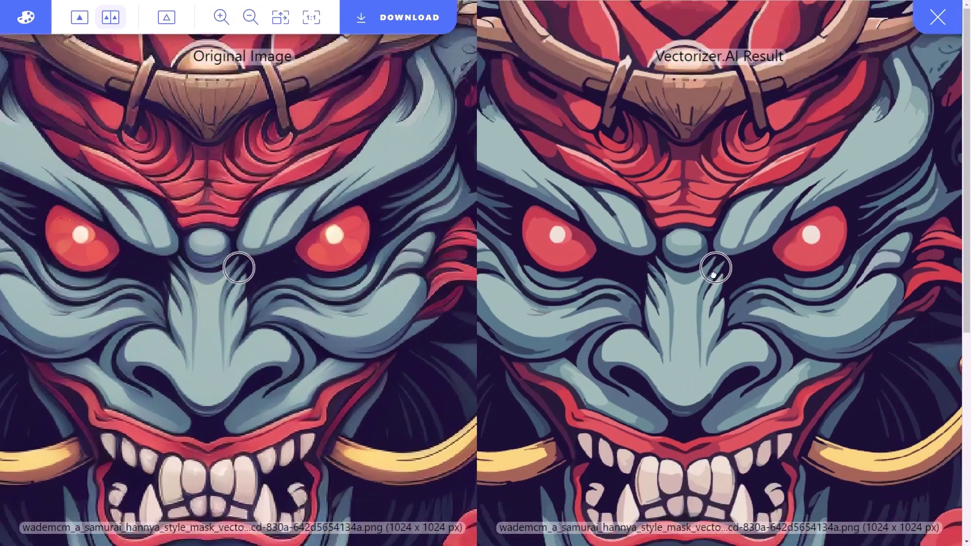
pyautogui.moveTo(716, 265); pyautogui.dragTo(626, 229)
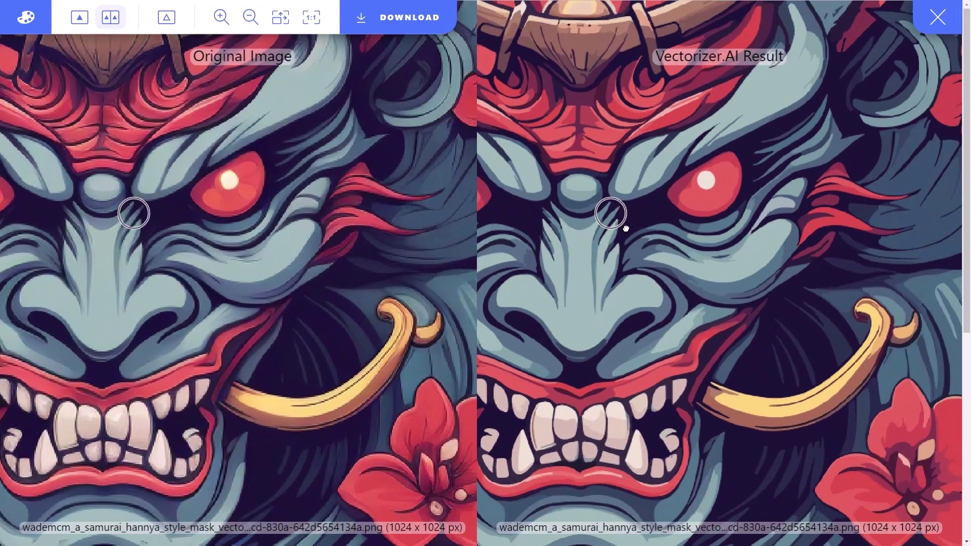
pyautogui.scroll(5, 690, 341)
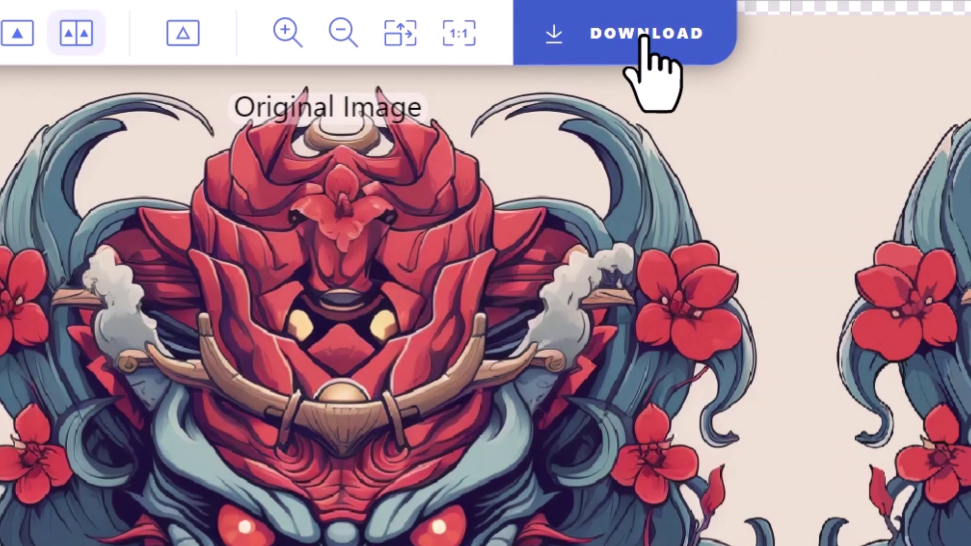
pyautogui.click(644, 40)
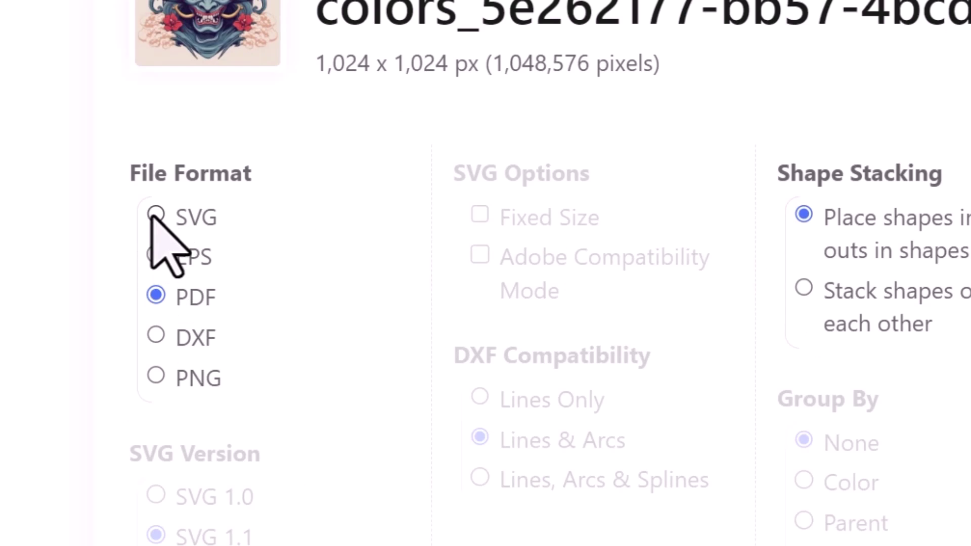
pyautogui.click(155, 215)
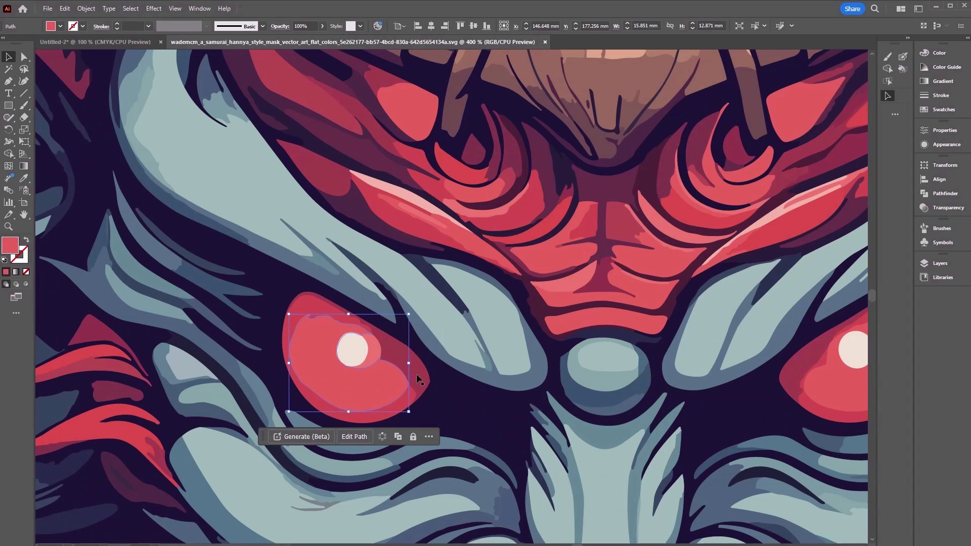
# Step: Select the mask's inner eye as a separate shape, zoom out, then deselect it
pyautogui.click(402, 399)
pyautogui.scroll(-5, 404, 328)
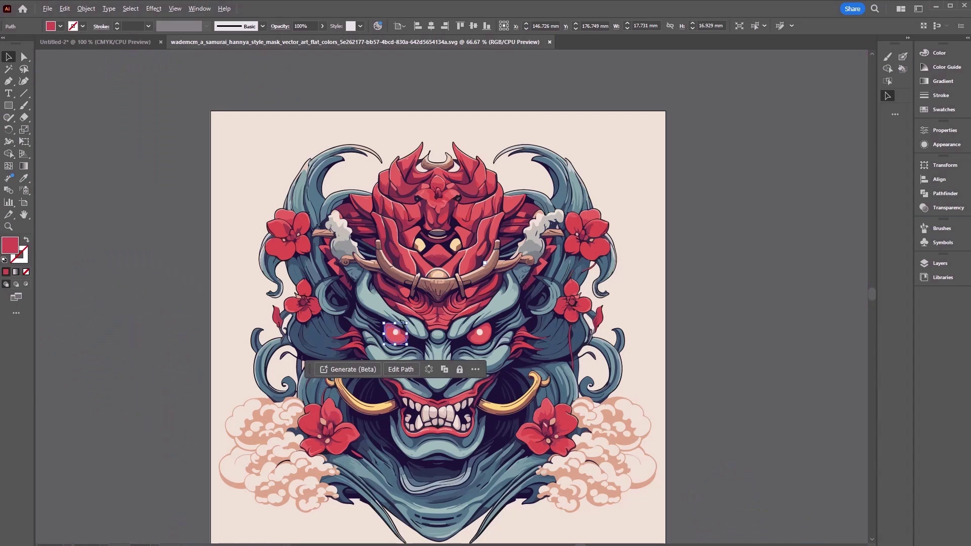
pyautogui.click(771, 268)
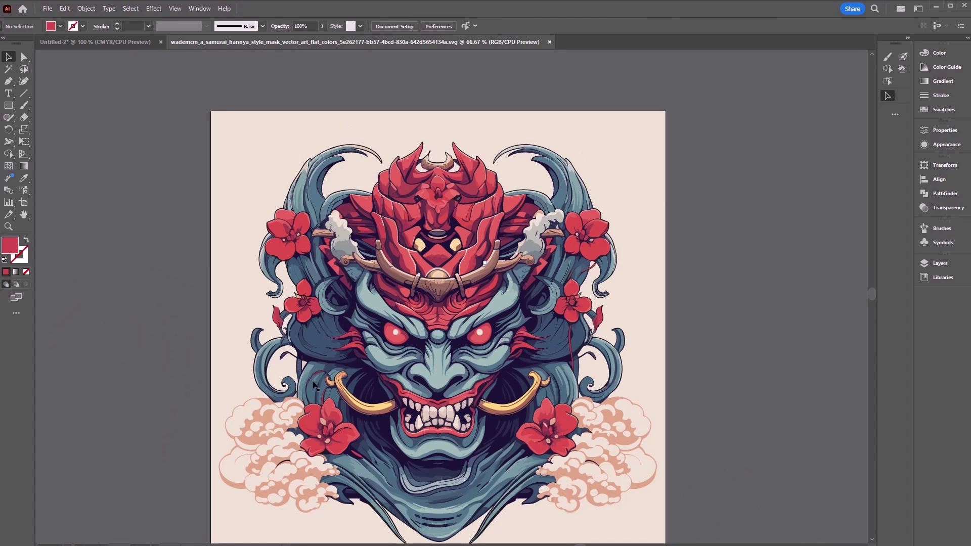